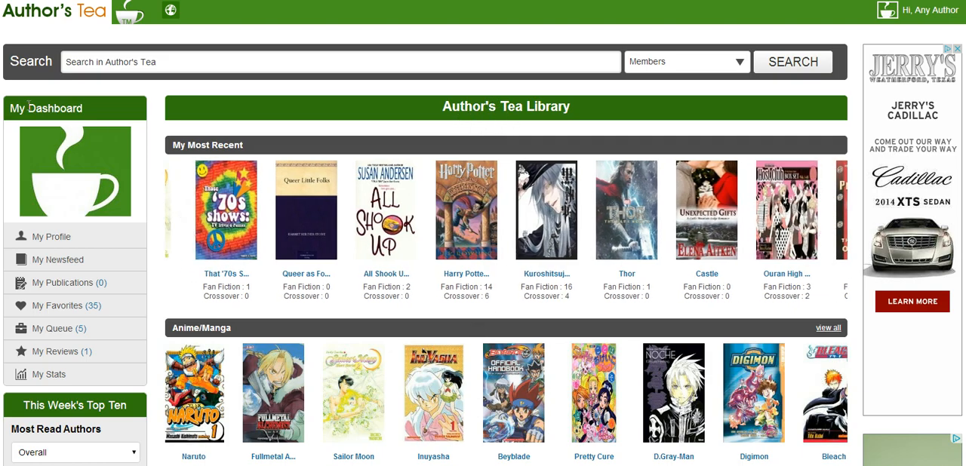
Start a new story from the My Crossover section of the publications and set its story type to Fan Fiction
{"action": "left_click", "coordinate": [61, 285]}
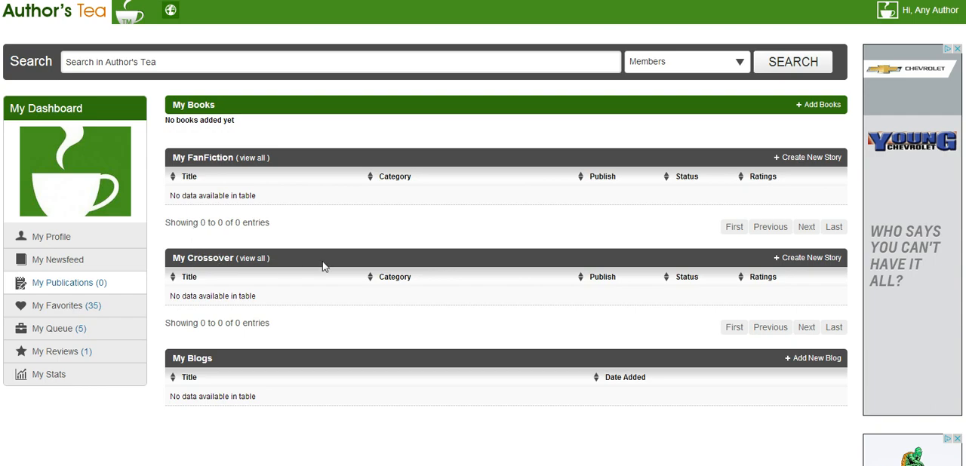
{"action": "left_click", "coordinate": [799, 261]}
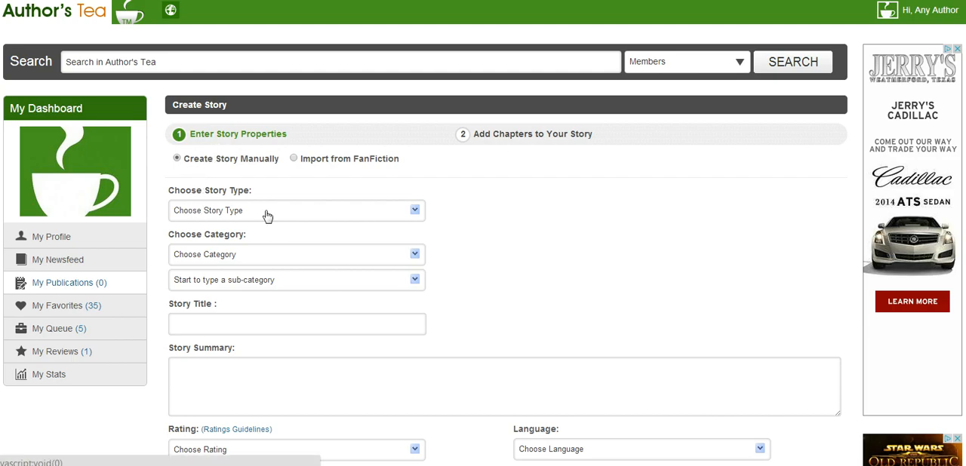
{"action": "left_click", "coordinate": [415, 211]}
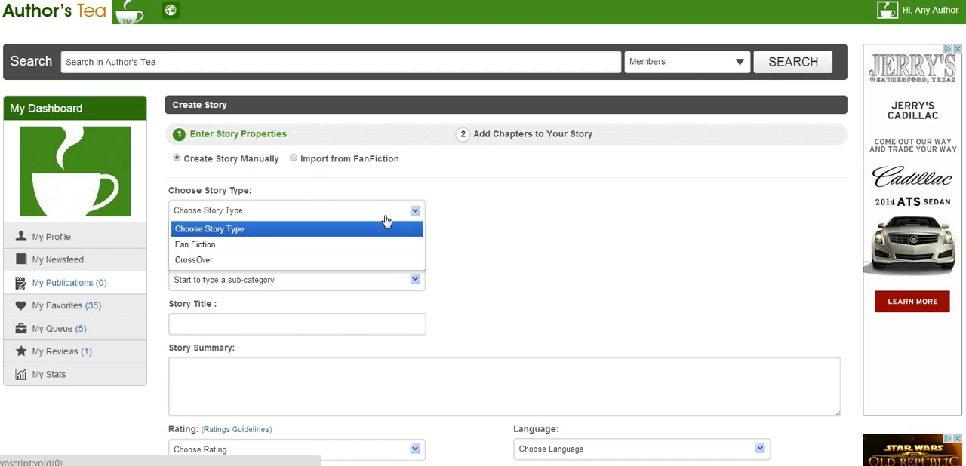
{"action": "left_click", "coordinate": [193, 247]}
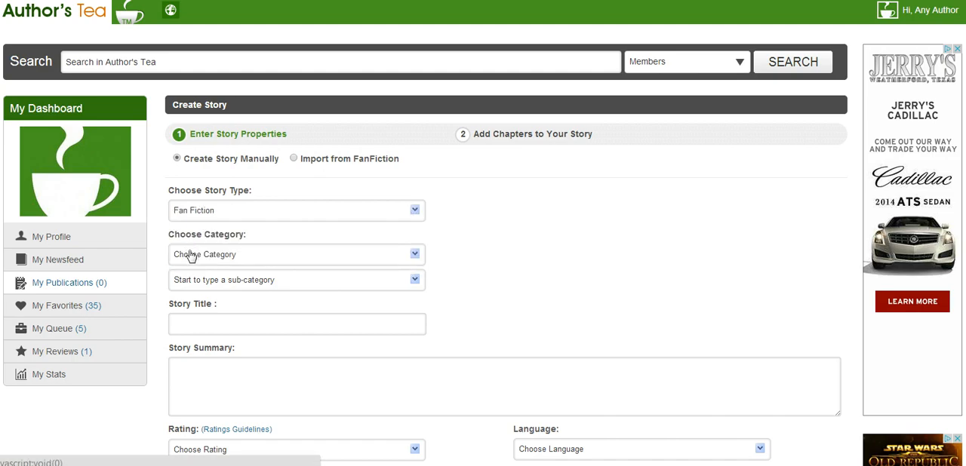
Set the story's category to Books and its sub-category to Harry Potter
{"action": "left_click", "coordinate": [193, 258]}
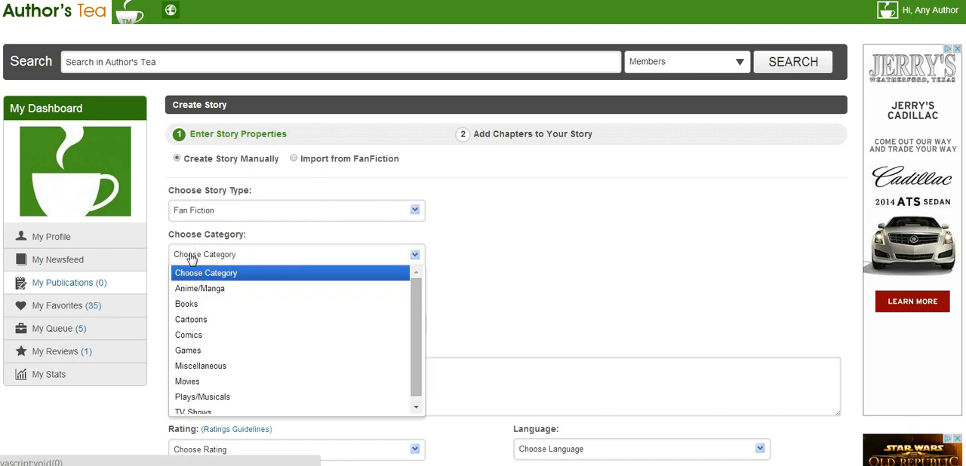
{"action": "left_click", "coordinate": [188, 304]}
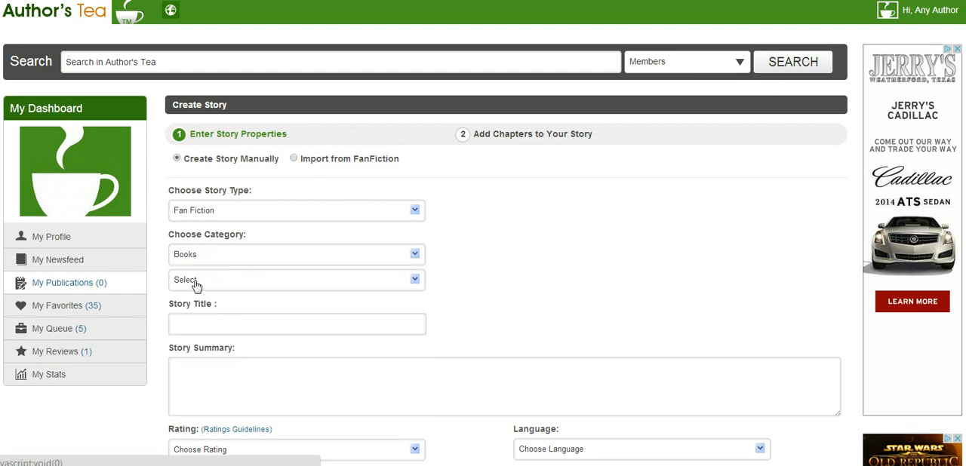
{"action": "left_click", "coordinate": [195, 283]}
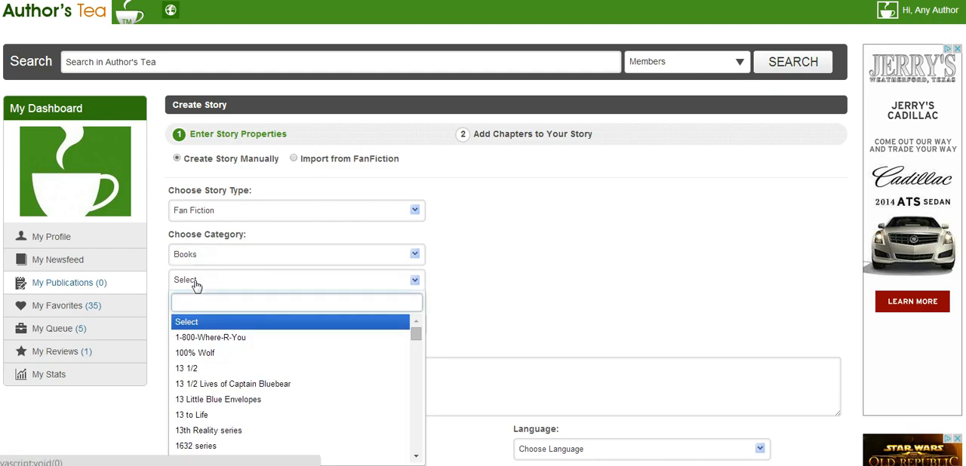
{"action": "type", "text": "harry"}
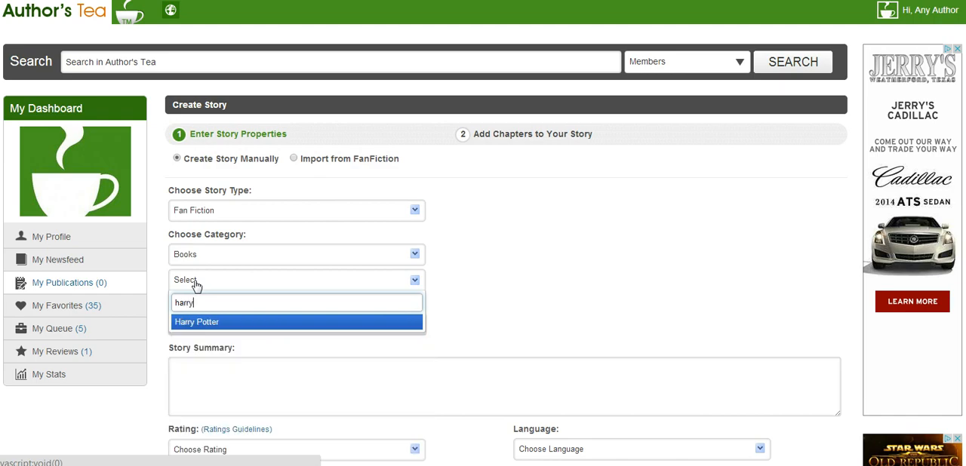
{"action": "key", "text": "Return"}
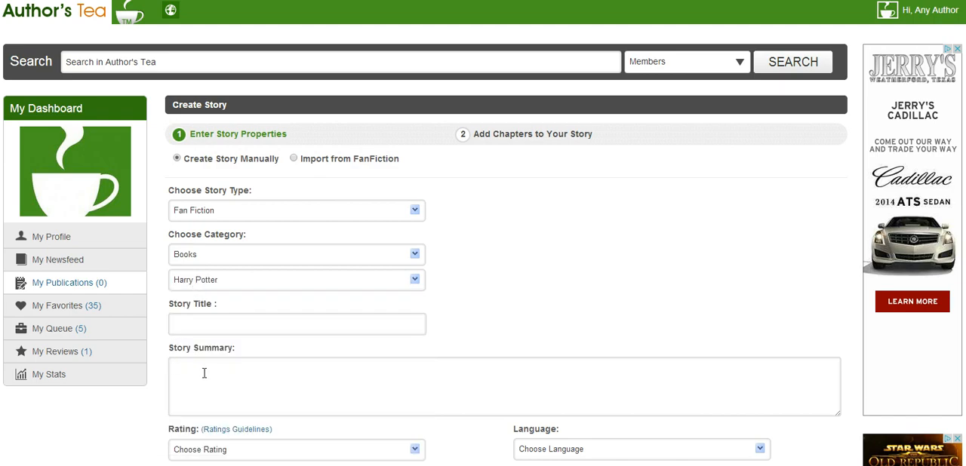
Enter "This is a Sample Story" as the story title
{"action": "left_click", "coordinate": [190, 326]}
{"action": "type", "text": "This is a Sample Story"}
Write the story summary "This is really good stuff. I promise. ;-)"
{"action": "left_click", "coordinate": [182, 381]}
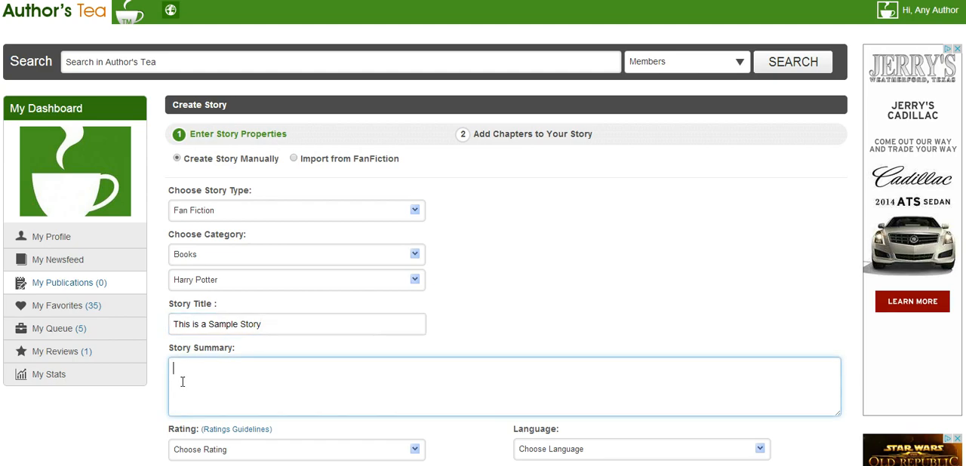
{"action": "type", "text": "This is really good stuff . I Pro"}
{"action": "key", "text": "BackSpace"}
{"action": "key", "text": "BackSpace"}
{"action": "key", "text": "BackSpace"}
{"action": "type", "text": "promise.  :-)"}
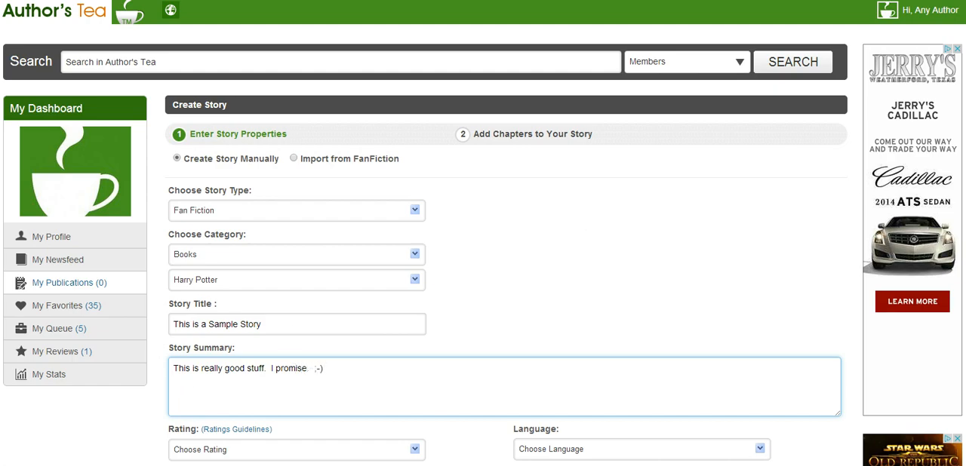
Set the story's rating to Green and its language to English
{"action": "scroll", "coordinate": [483, 234], "scroll_direction": "down", "scroll_amount": 5}
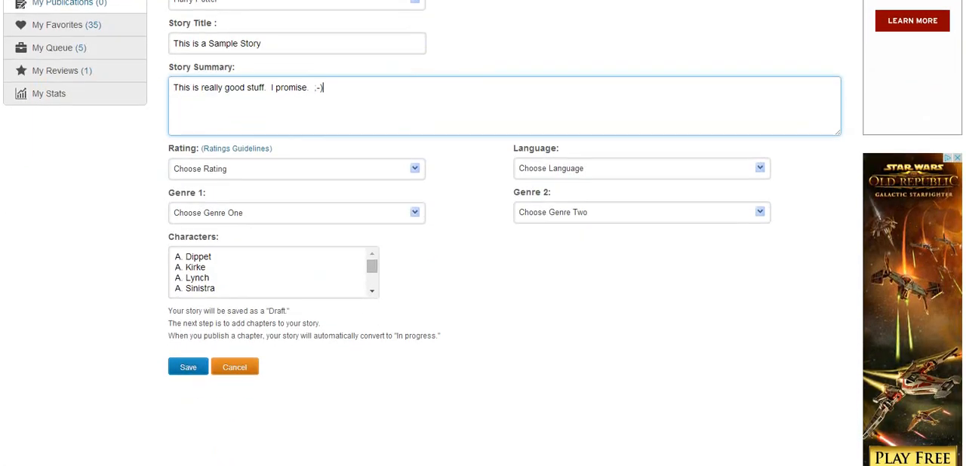
{"action": "scroll", "coordinate": [834, 244], "scroll_direction": "down", "scroll_amount": 1}
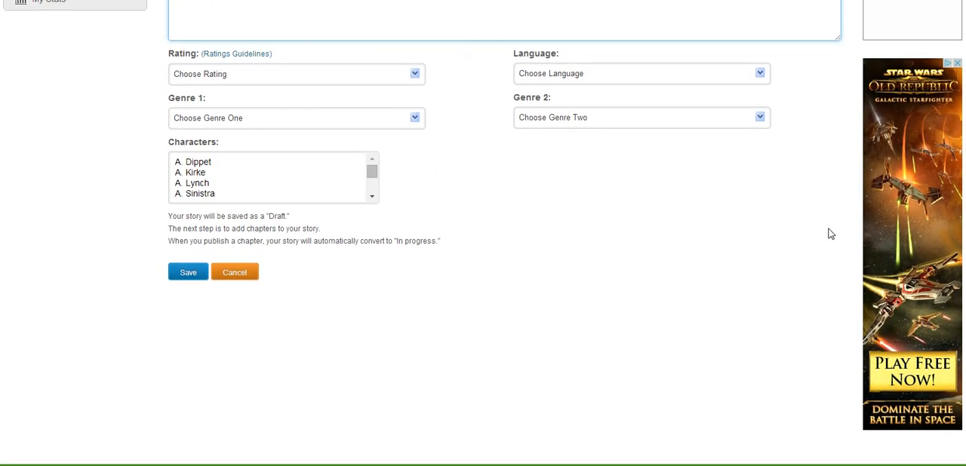
{"action": "left_click", "coordinate": [415, 76]}
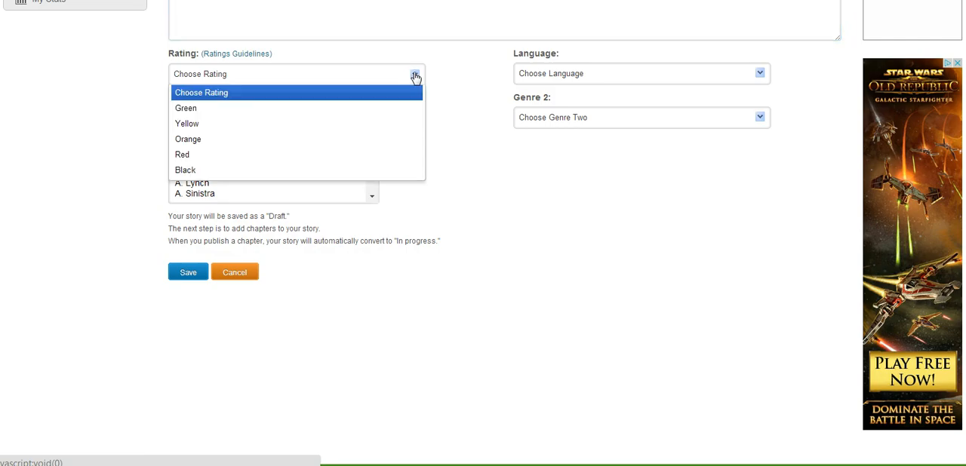
{"action": "left_click", "coordinate": [186, 109]}
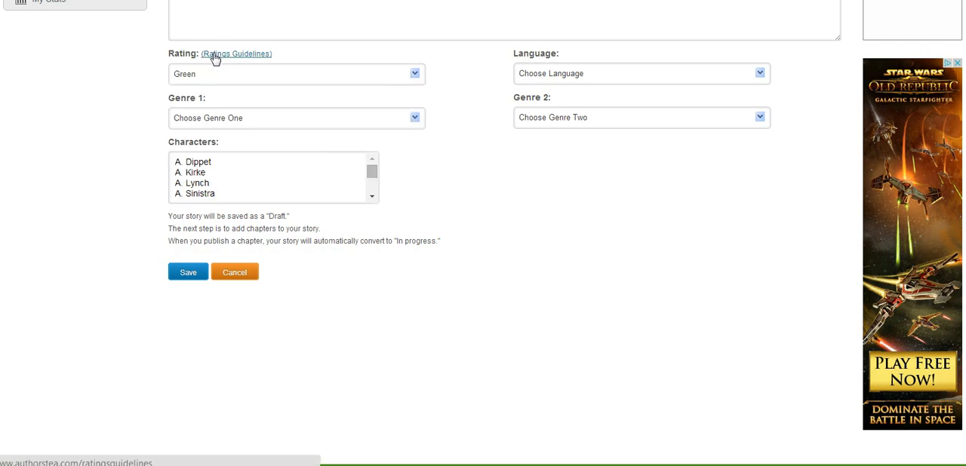
{"action": "left_click", "coordinate": [601, 78]}
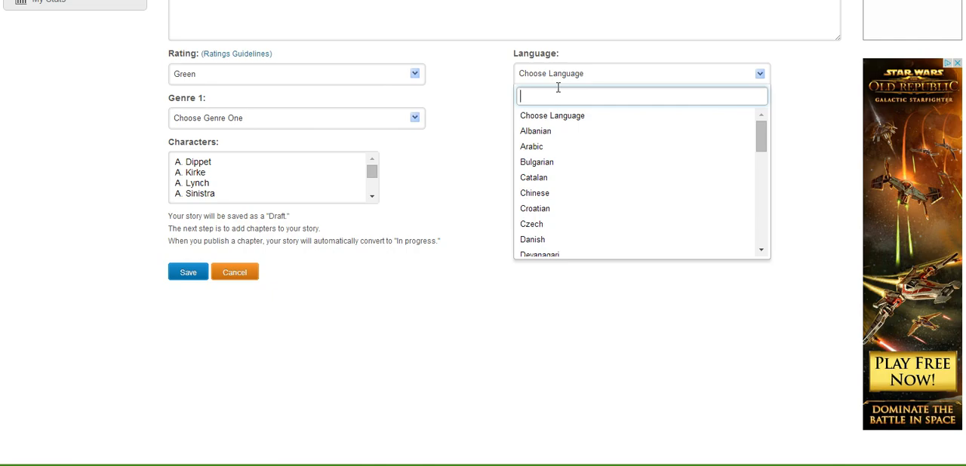
{"action": "type", "text": "engl"}
{"action": "key", "text": "Return"}
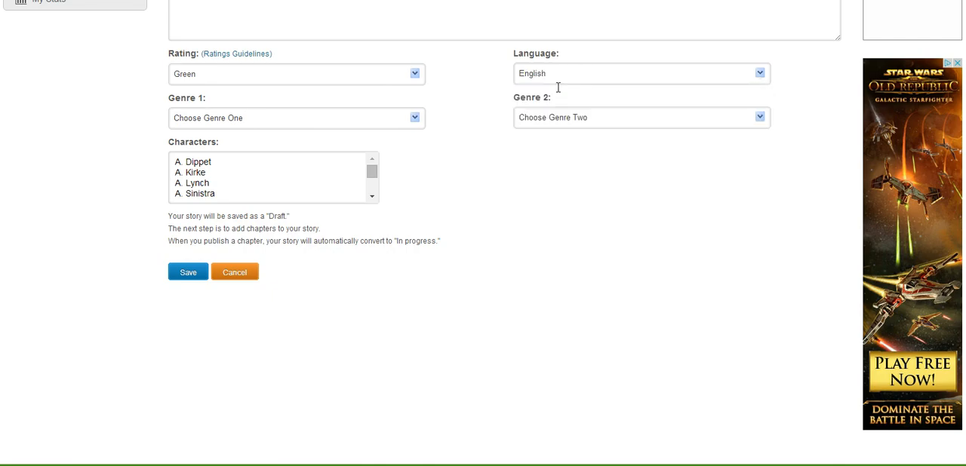
Set the story's first genre to Angst and its second genre to Fantasy
{"action": "left_click", "coordinate": [271, 119]}
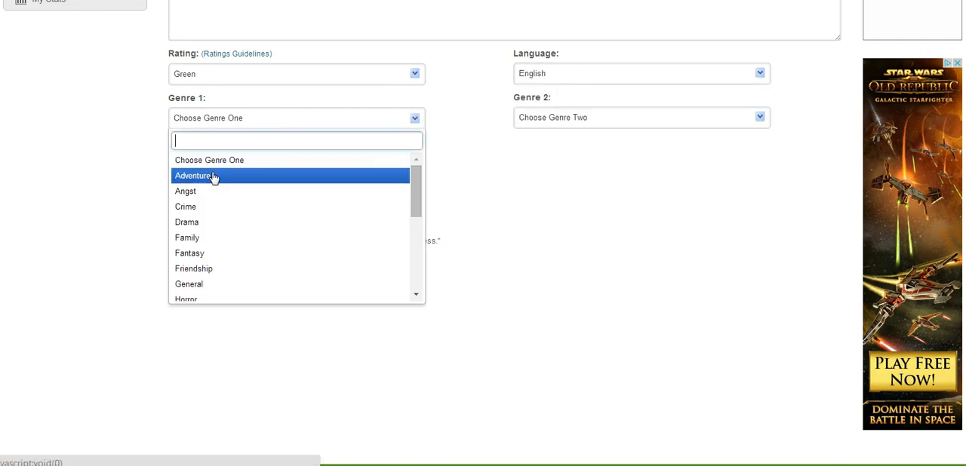
{"action": "left_click", "coordinate": [186, 195]}
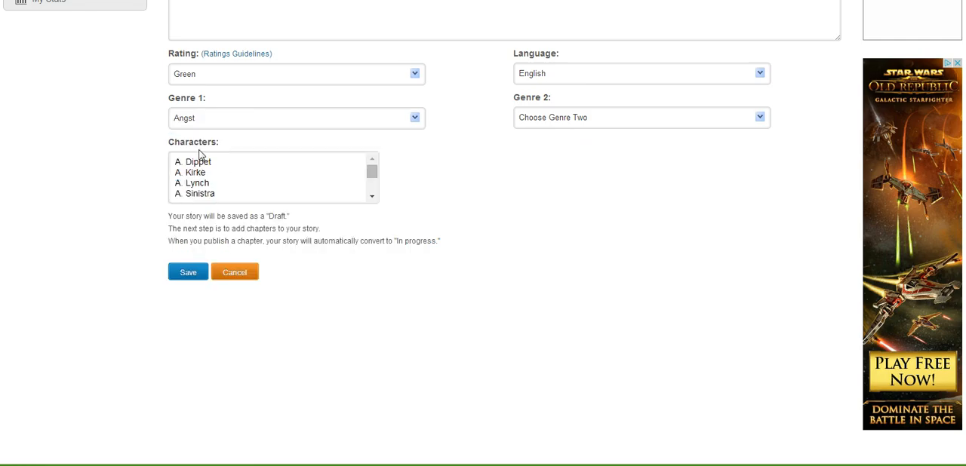
{"action": "left_click", "coordinate": [600, 117]}
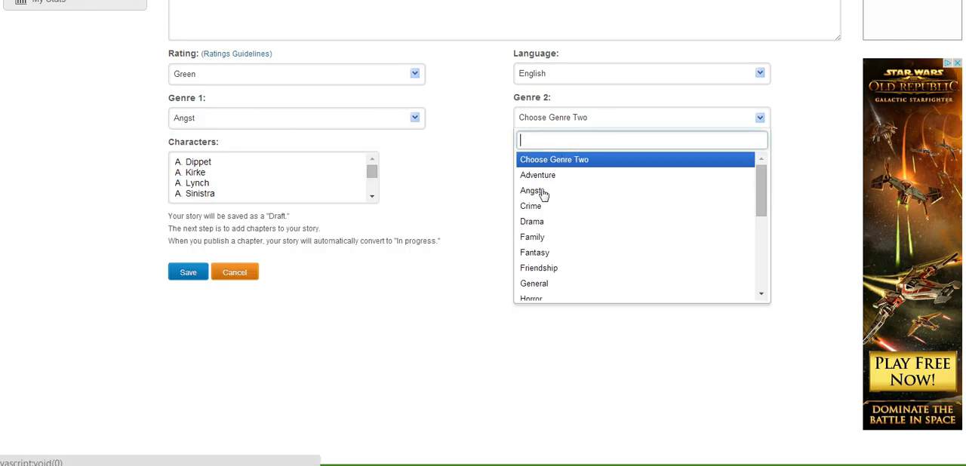
{"action": "left_click", "coordinate": [526, 255]}
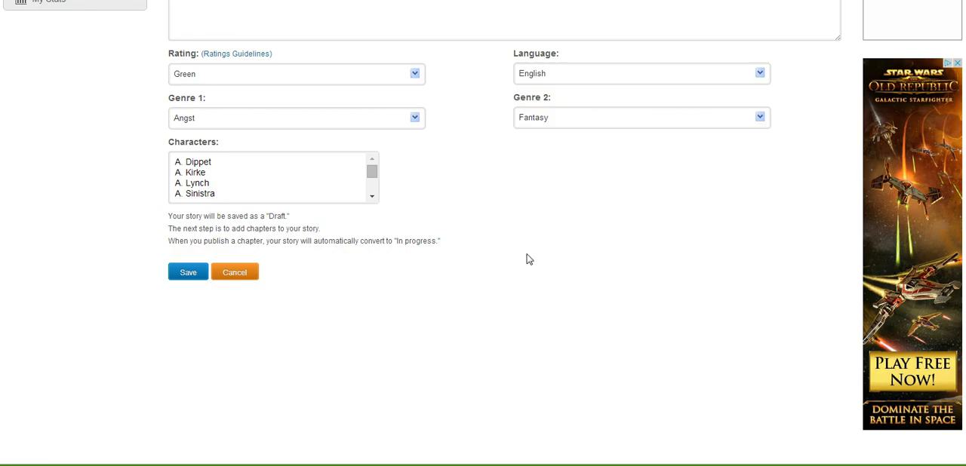
Select A. Kirke, Albus D. and Alecto C. together as the story's characters and save the story properties
{"action": "left_click", "coordinate": [201, 173]}
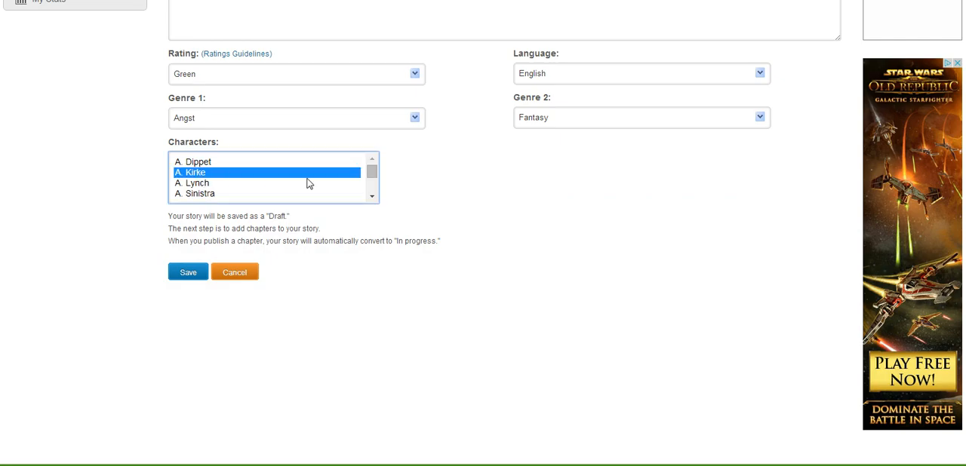
{"action": "left_click", "coordinate": [371, 198]}
{"action": "left_click", "coordinate": [372, 198]}
{"action": "left_click", "coordinate": [372, 199]}
{"action": "left_click", "coordinate": [372, 199]}
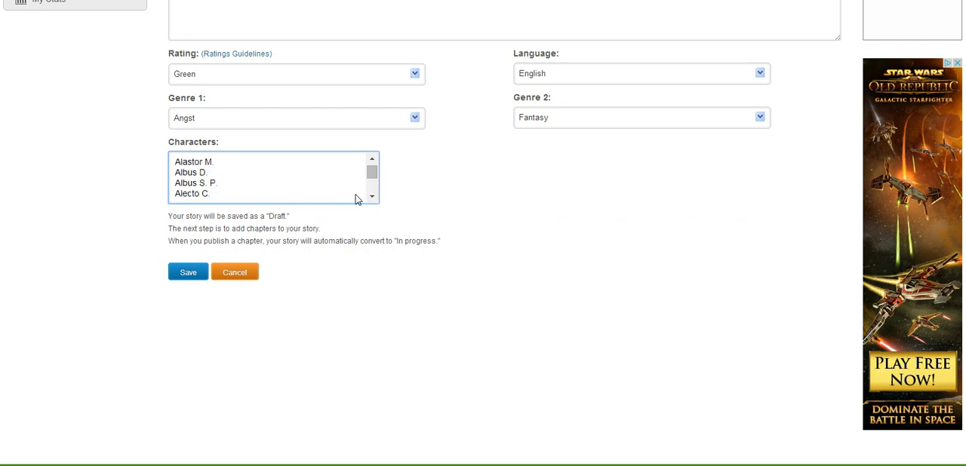
{"action": "left_click", "coordinate": [191, 173]}
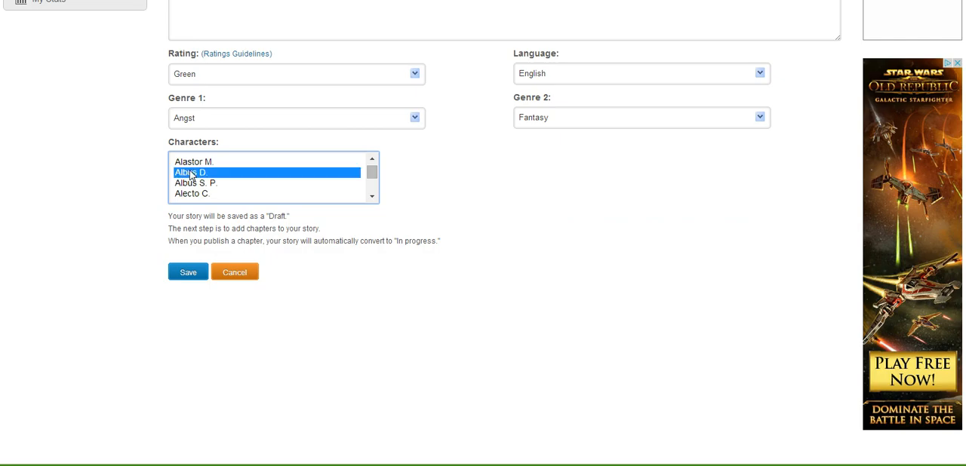
{"action": "left_click", "coordinate": [195, 195], "text": "ctrl"}
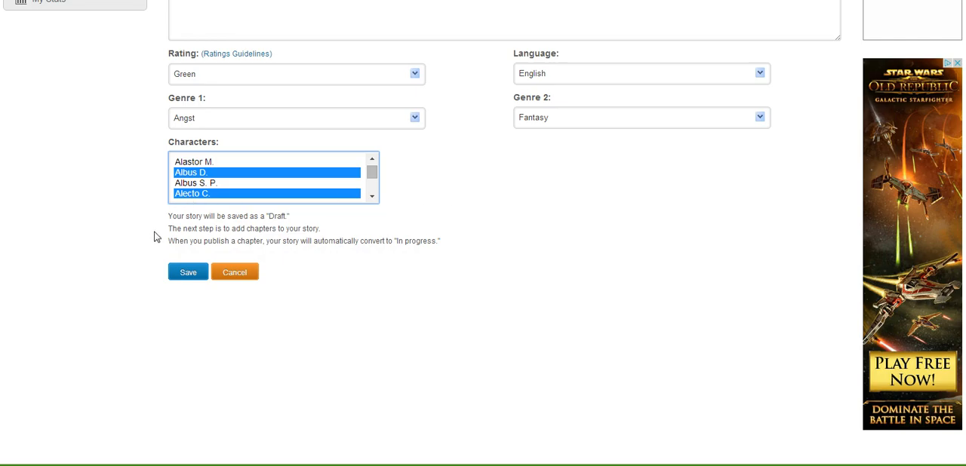
{"action": "left_click", "coordinate": [187, 273]}
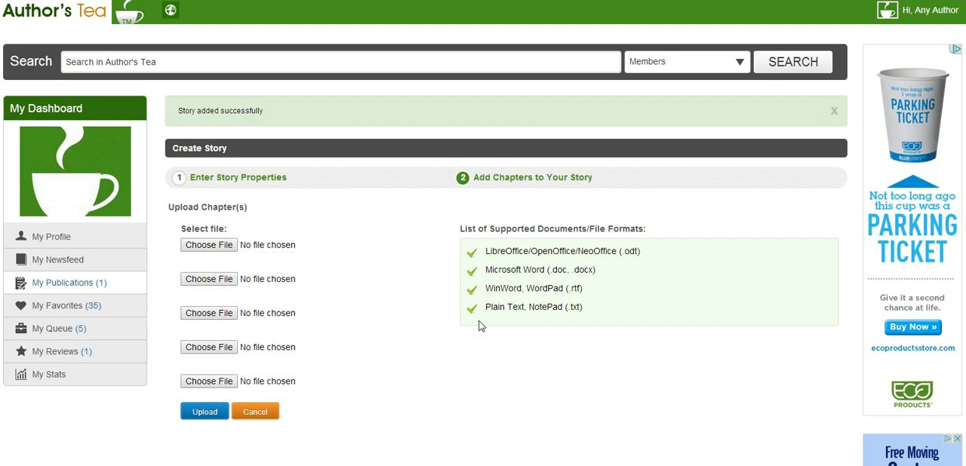
Upload Reach for the Stars.docx from the Desktop as the story's first chapter
{"action": "left_click", "coordinate": [209, 246]}
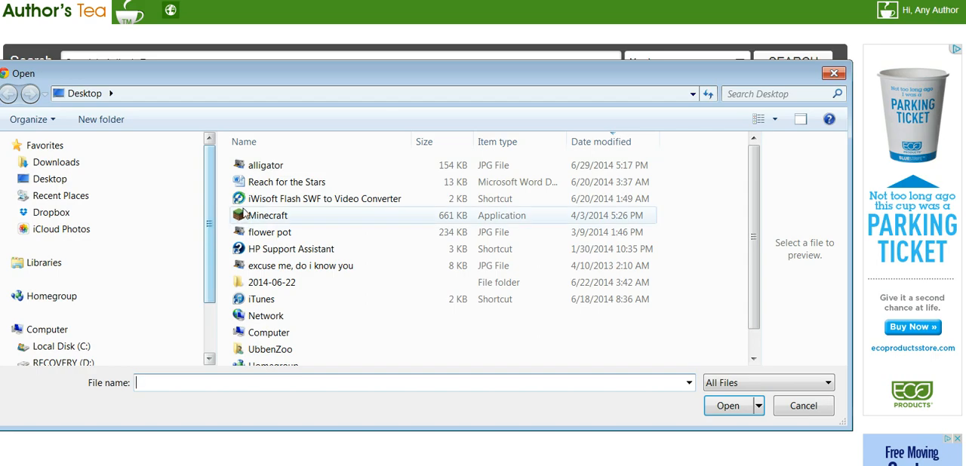
{"action": "double_click", "coordinate": [270, 181]}
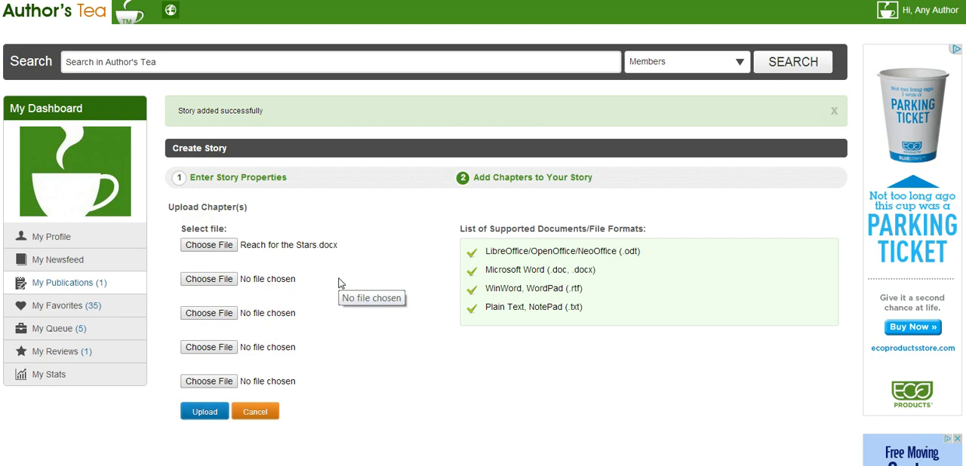
{"action": "left_click", "coordinate": [203, 415]}
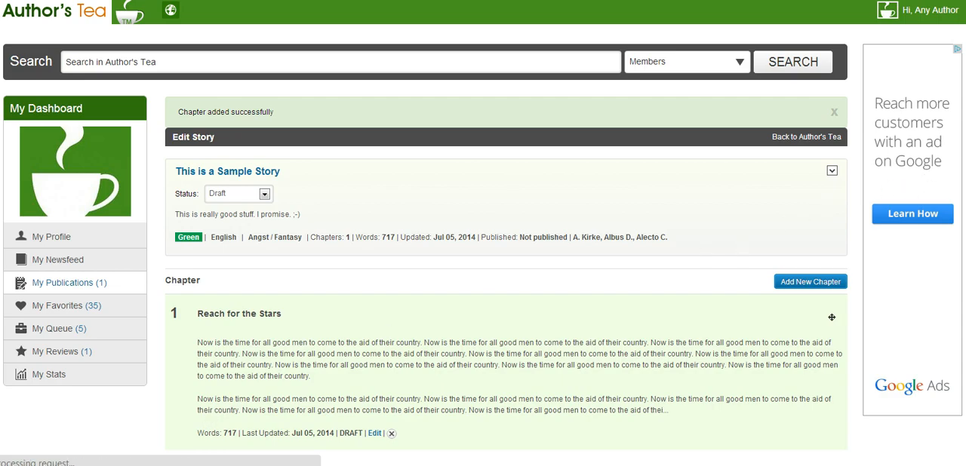
Open the Reach for the Stars chapter for editing, set its status to Published and save it
{"action": "scroll", "coordinate": [483, 233], "scroll_direction": "down", "scroll_amount": 2}
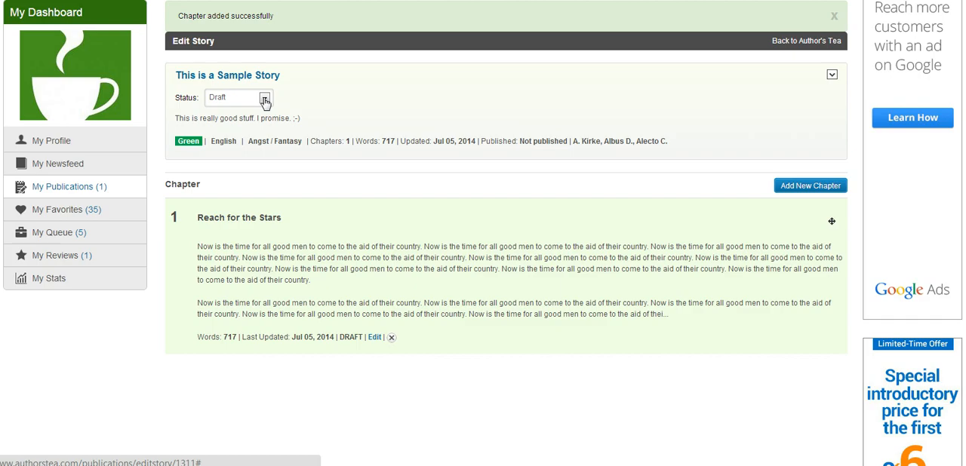
{"action": "left_click", "coordinate": [831, 77]}
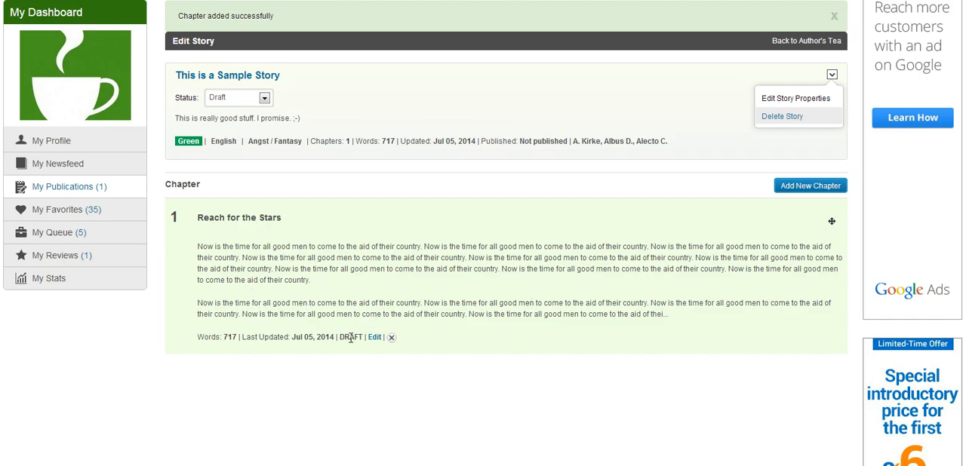
{"action": "left_click", "coordinate": [374, 338]}
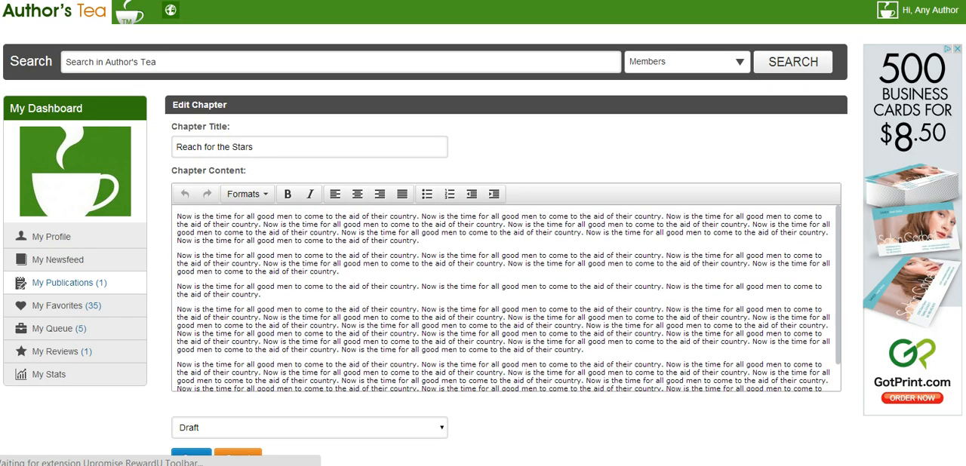
{"action": "scroll", "coordinate": [506, 301], "scroll_direction": "down", "scroll_amount": 1}
{"action": "scroll", "coordinate": [505, 302], "scroll_direction": "down", "scroll_amount": 2}
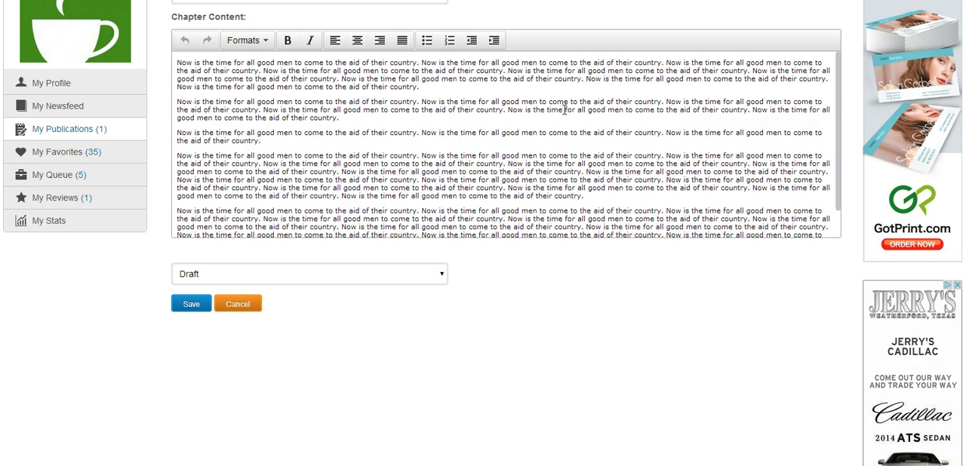
{"action": "left_click", "coordinate": [442, 280]}
{"action": "left_click", "coordinate": [188, 303]}
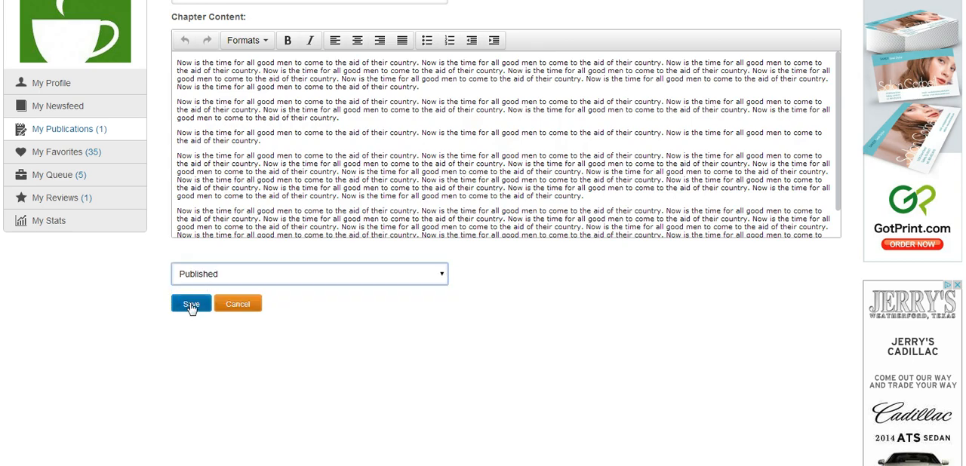
{"action": "left_click", "coordinate": [191, 304]}
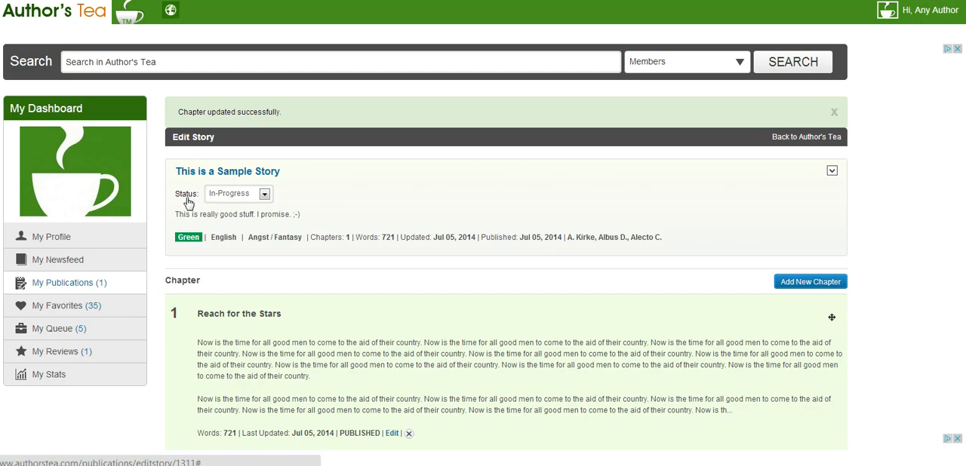
Set the status of This is a Sample Story to Complete and show the actions available for the story
{"action": "left_click", "coordinate": [265, 196]}
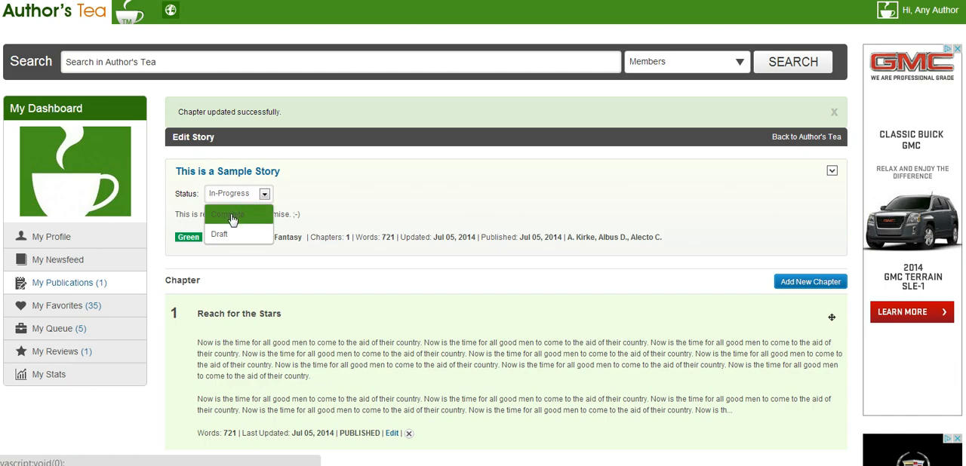
{"action": "left_click", "coordinate": [231, 220]}
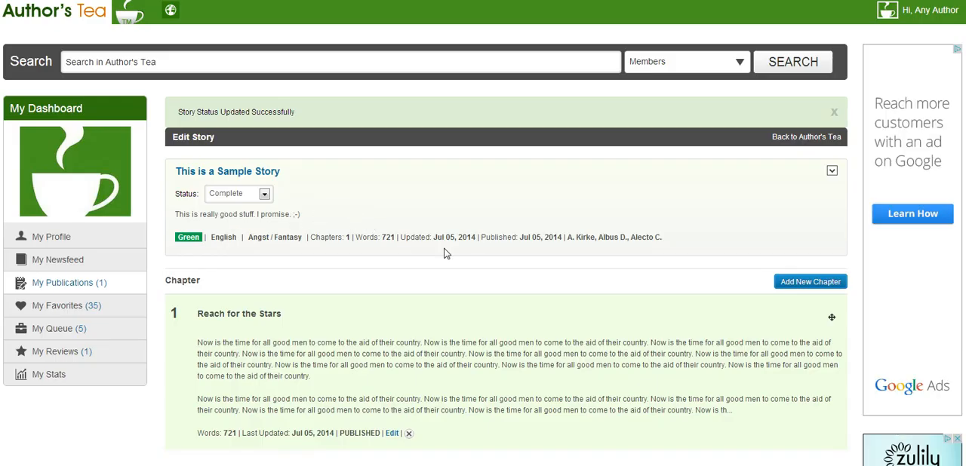
{"action": "left_click", "coordinate": [264, 195]}
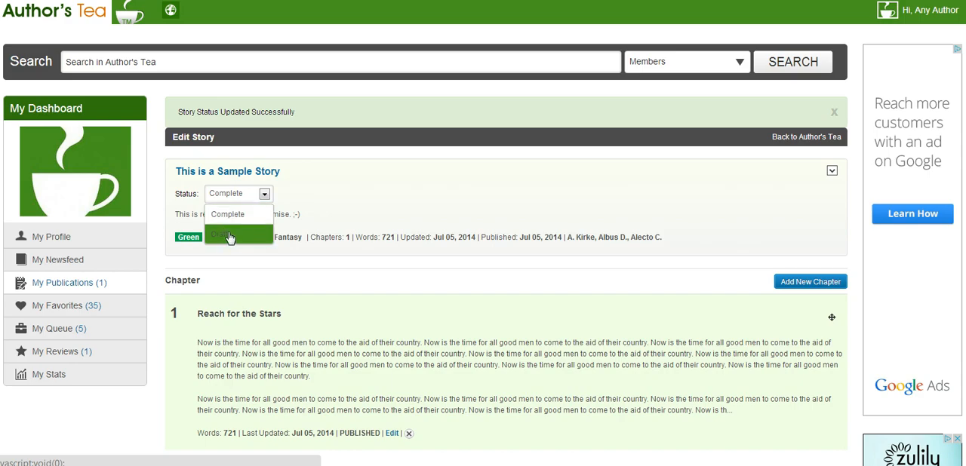
{"action": "left_click", "coordinate": [335, 218]}
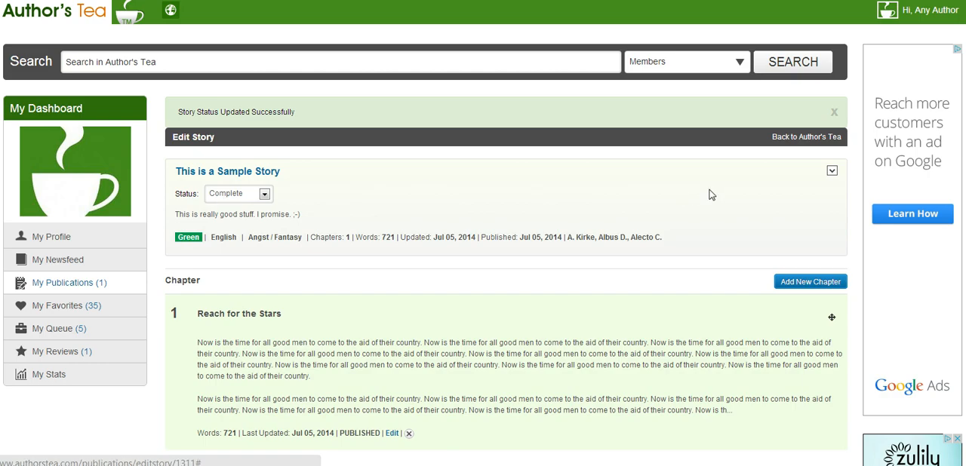
{"action": "left_click", "coordinate": [831, 173]}
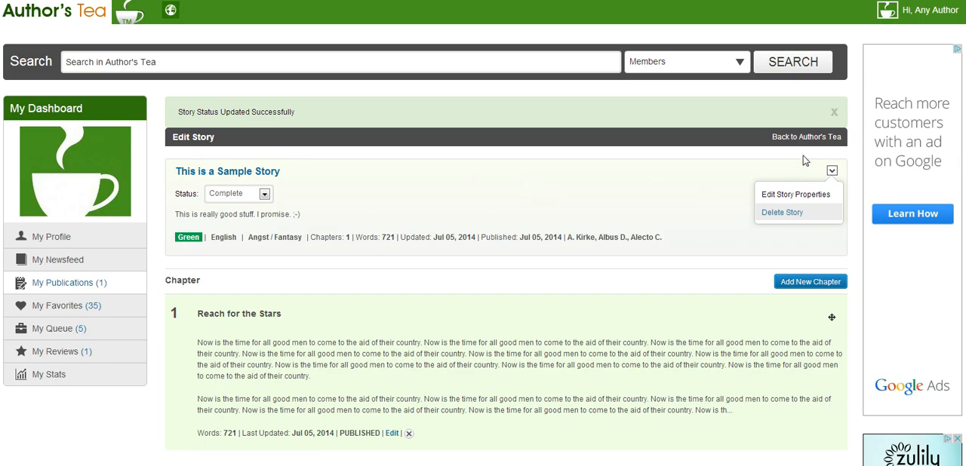
Expand the details of This is a Sample Story in My Publications and check which actions its entry offers
{"action": "scroll", "coordinate": [720, 82], "scroll_direction": "down", "scroll_amount": 3}
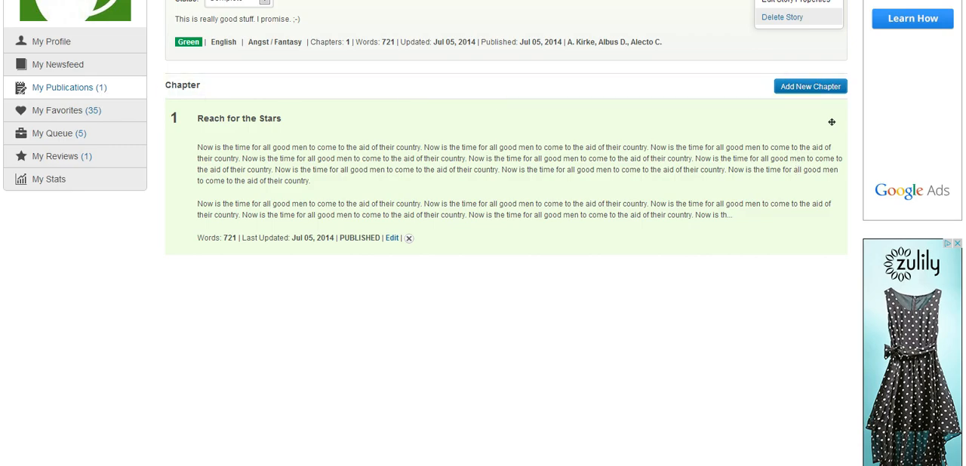
{"action": "left_click", "coordinate": [44, 90]}
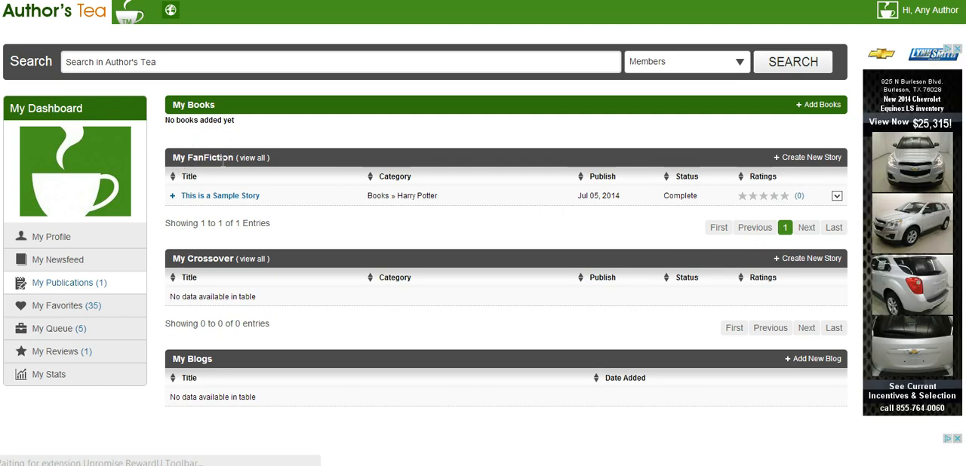
{"action": "left_click", "coordinate": [172, 196]}
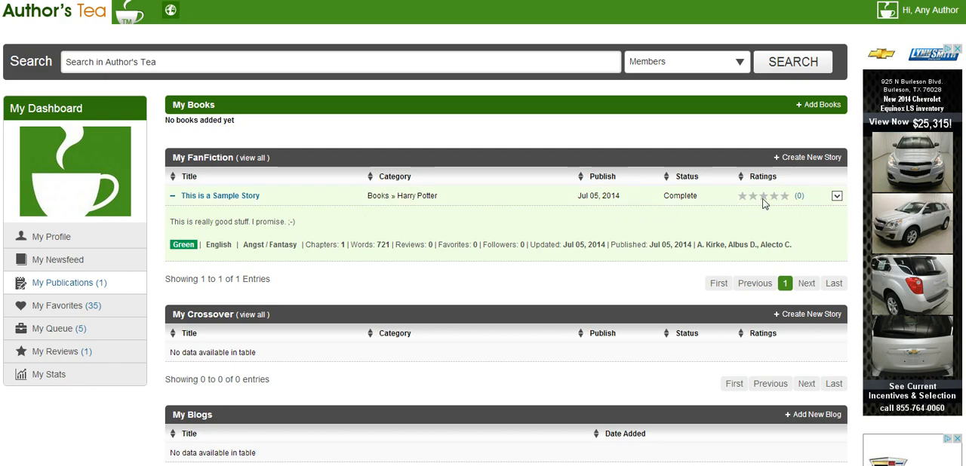
{"action": "left_click", "coordinate": [836, 197]}
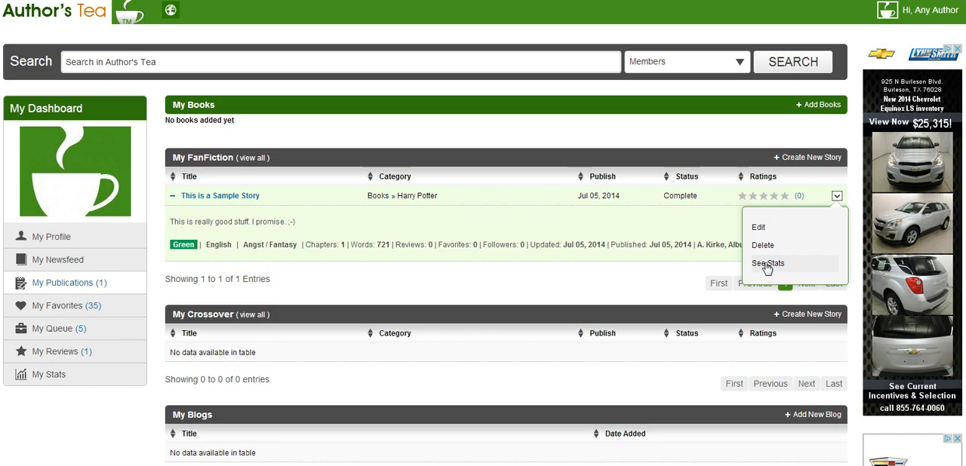
{"action": "left_click", "coordinate": [837, 198]}
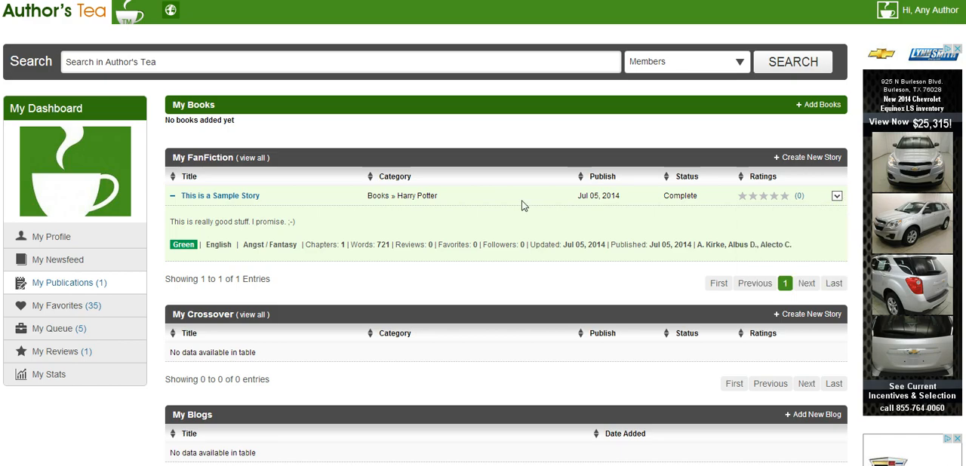